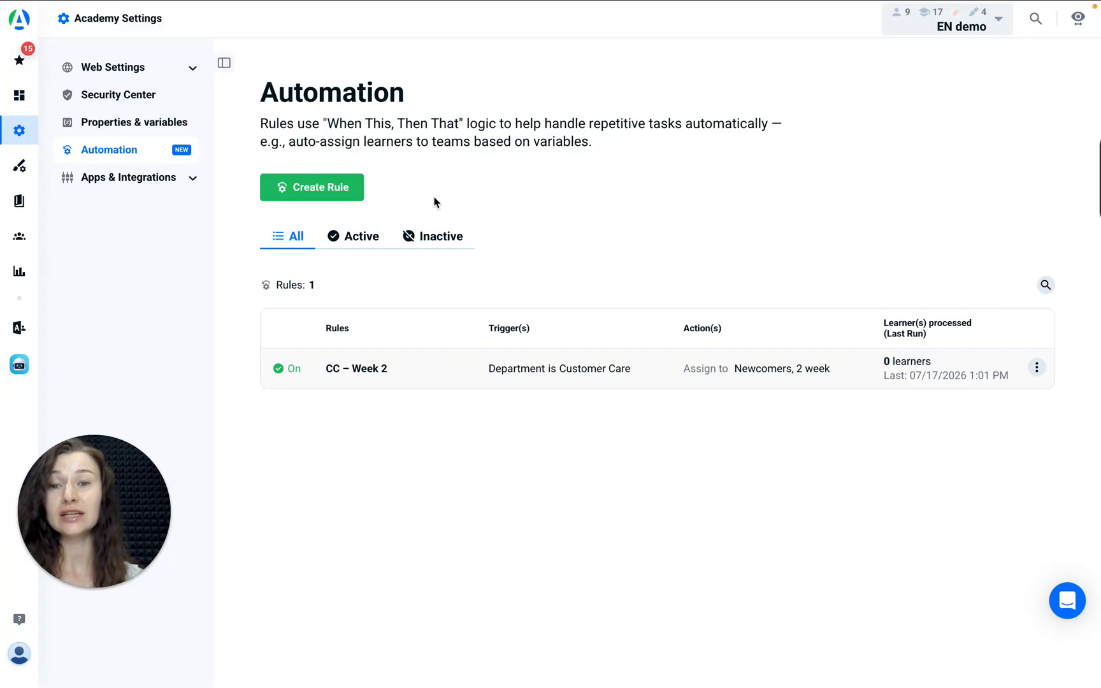
Create a new automation rule and name it "Not Sales department"
{"action": "left_click", "coordinate": [330, 186]}
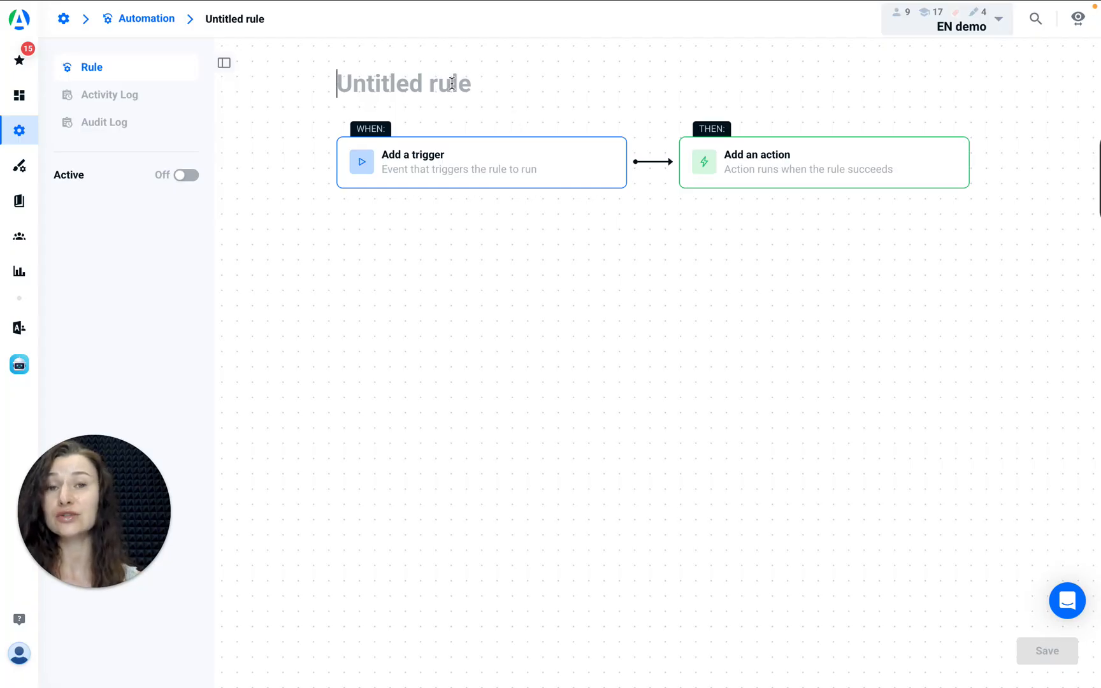
{"action": "type", "text": "Not Sales department"}
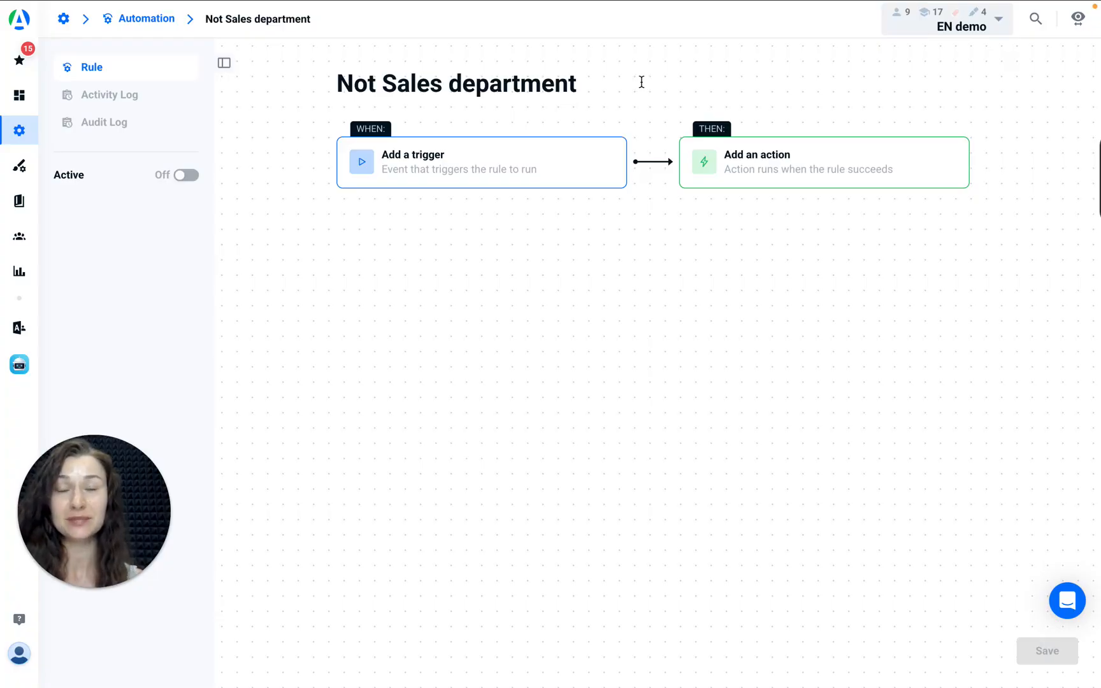
{"action": "left_click", "coordinate": [621, 247]}
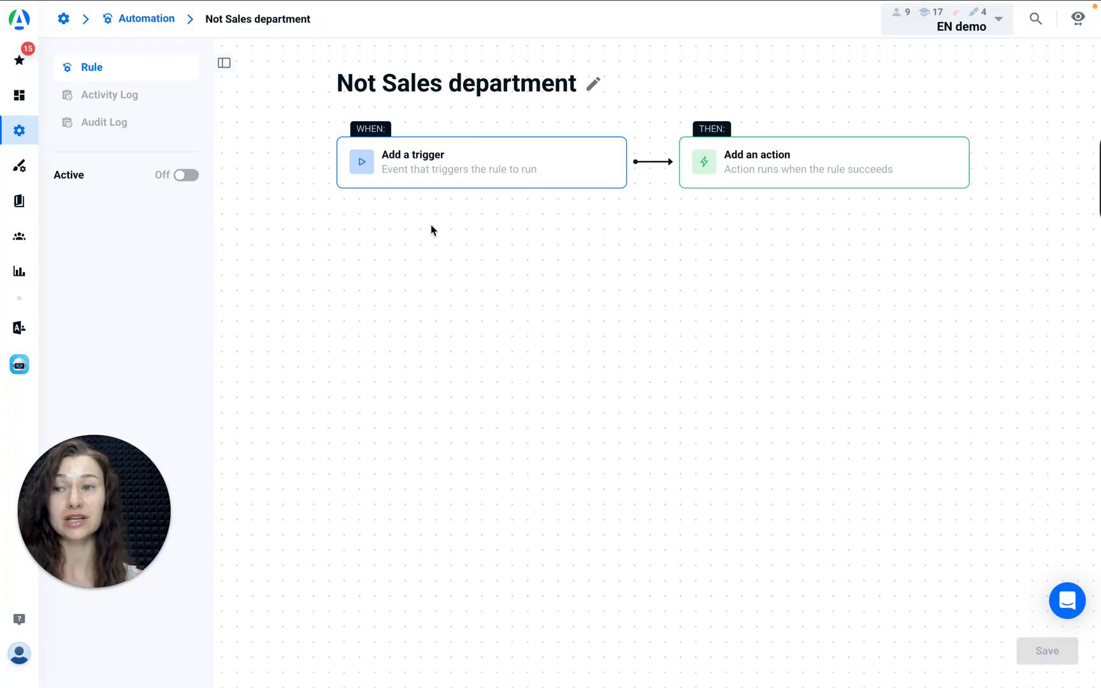
Add a Property trigger to the rule with the condition that the dropdown-type Department property is not Sales
{"action": "left_click", "coordinate": [418, 172]}
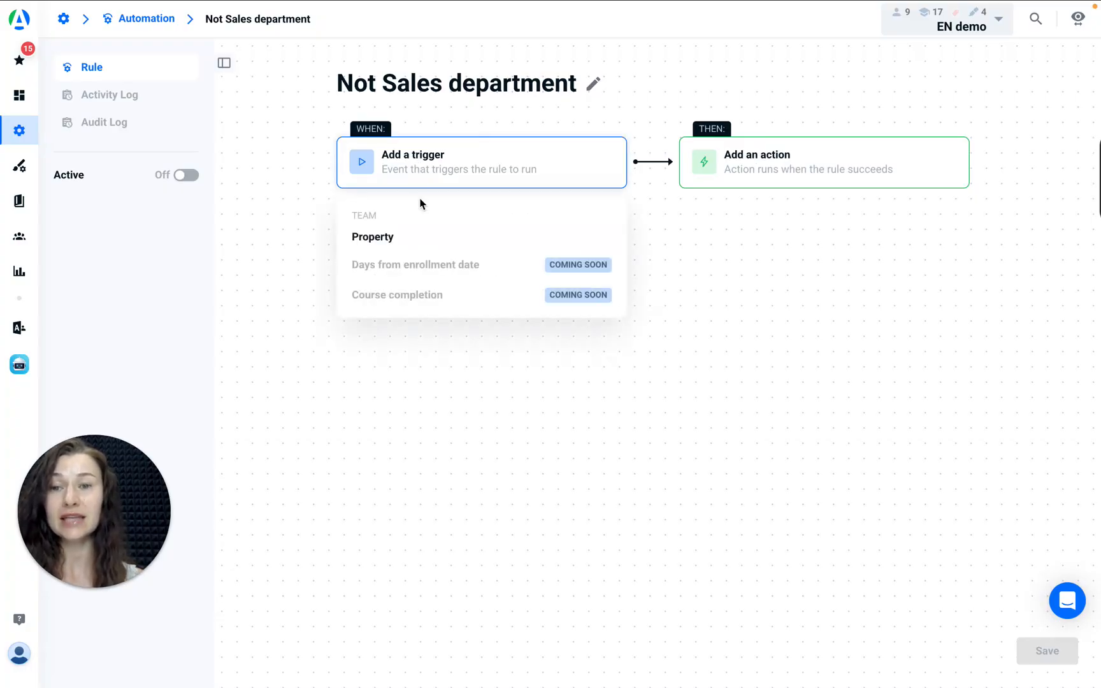
{"action": "left_click", "coordinate": [423, 240]}
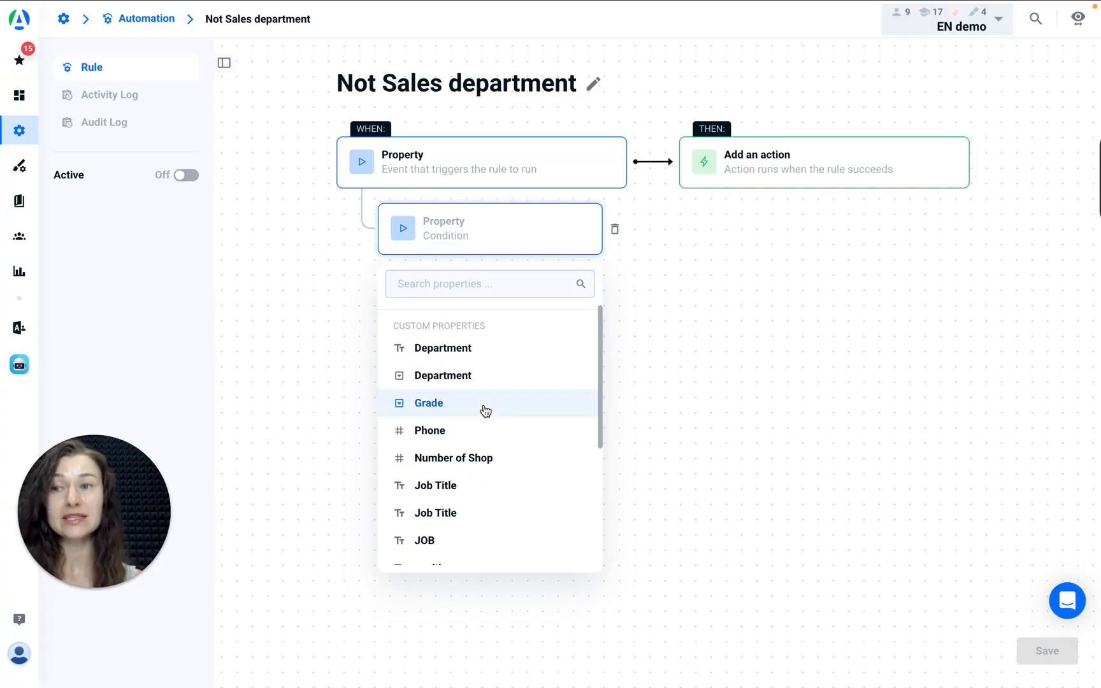
{"action": "scroll", "coordinate": [485, 411], "scroll_direction": "down", "scroll_amount": 4}
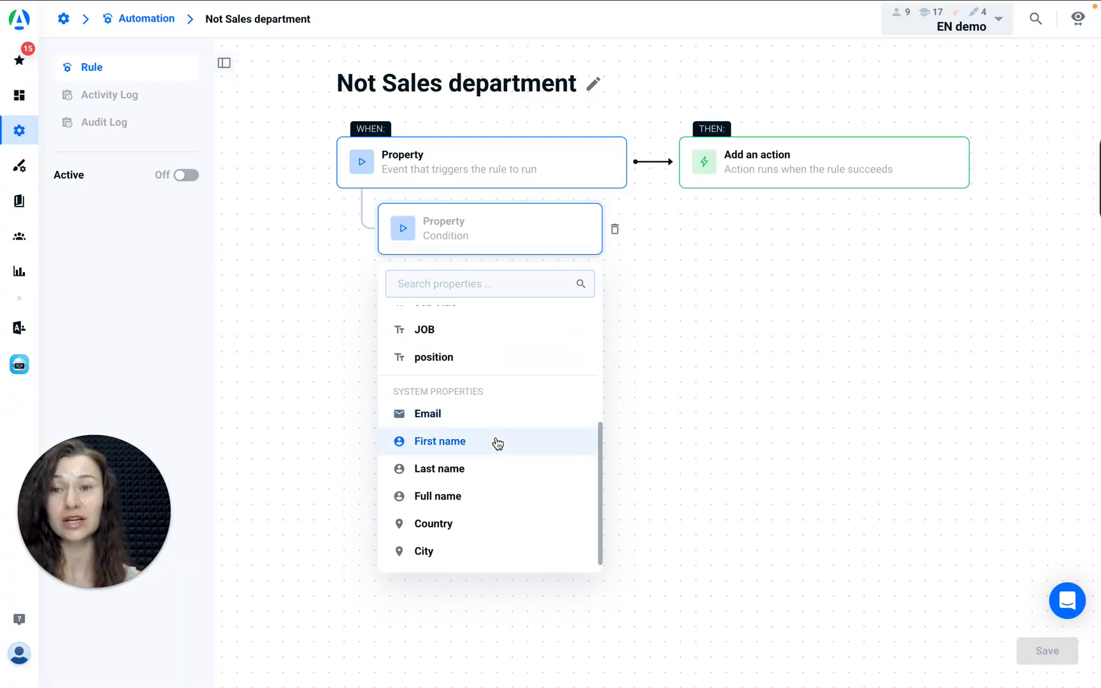
{"action": "scroll", "coordinate": [494, 405], "scroll_direction": "up", "scroll_amount": 5}
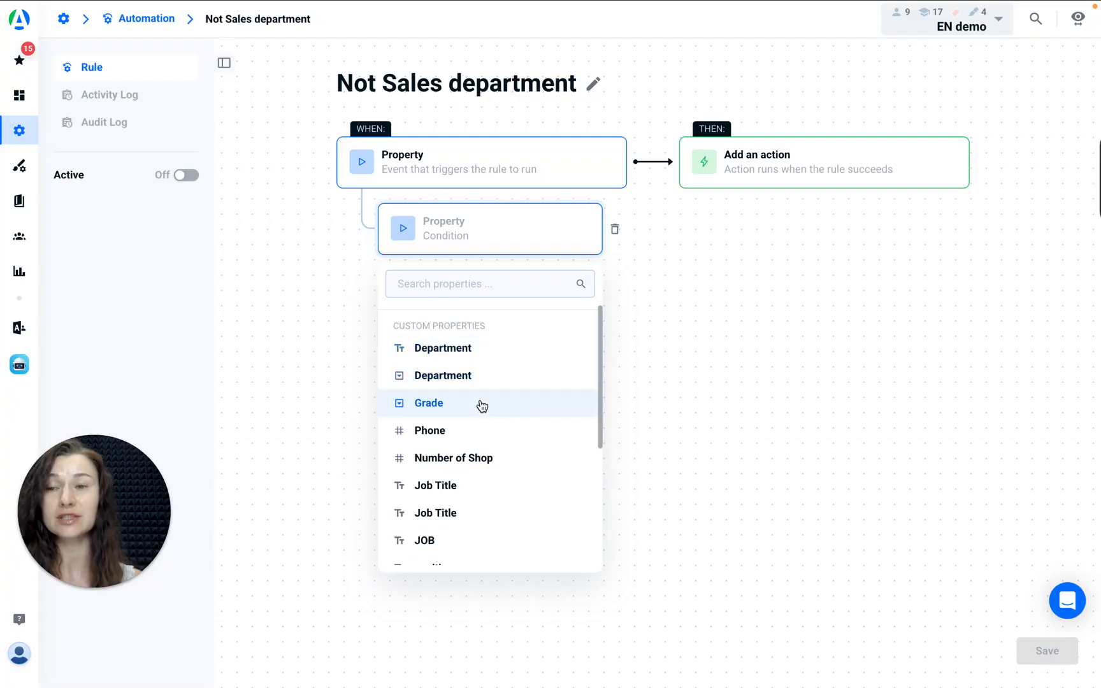
{"action": "left_click", "coordinate": [538, 390]}
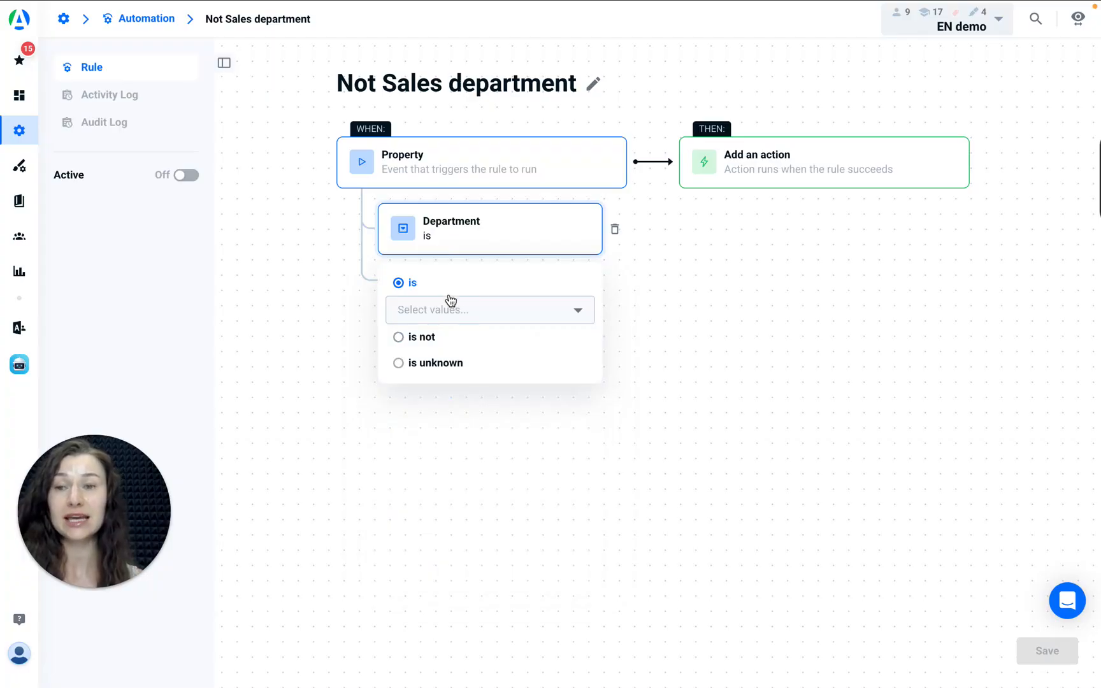
{"action": "left_click", "coordinate": [454, 334]}
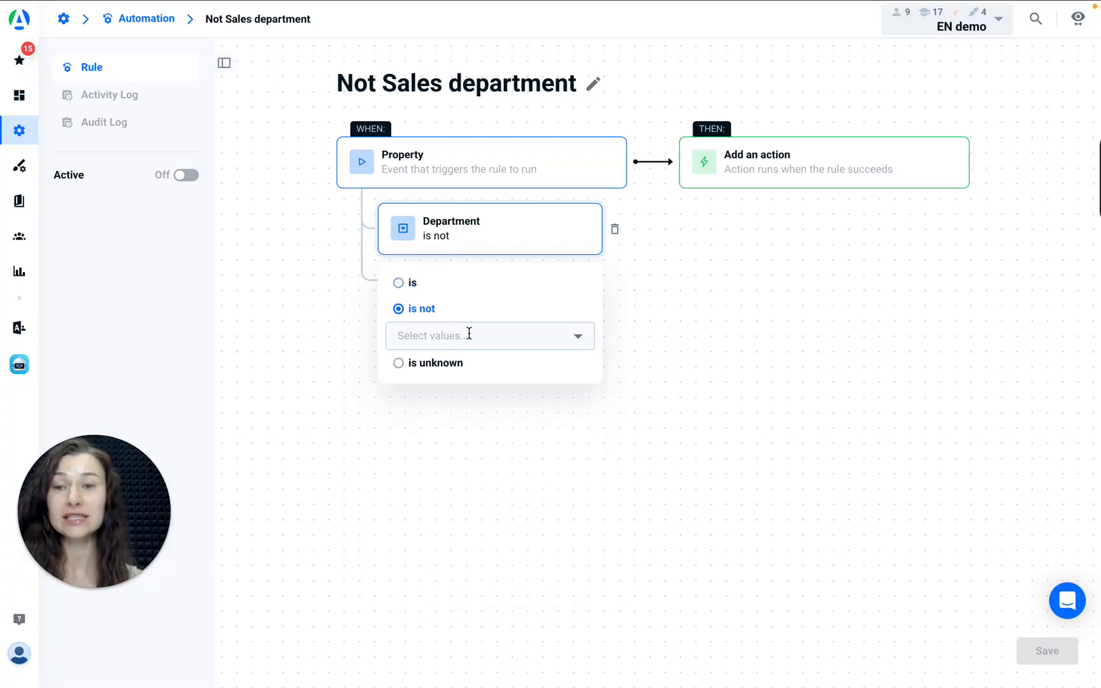
{"action": "left_click", "coordinate": [446, 365]}
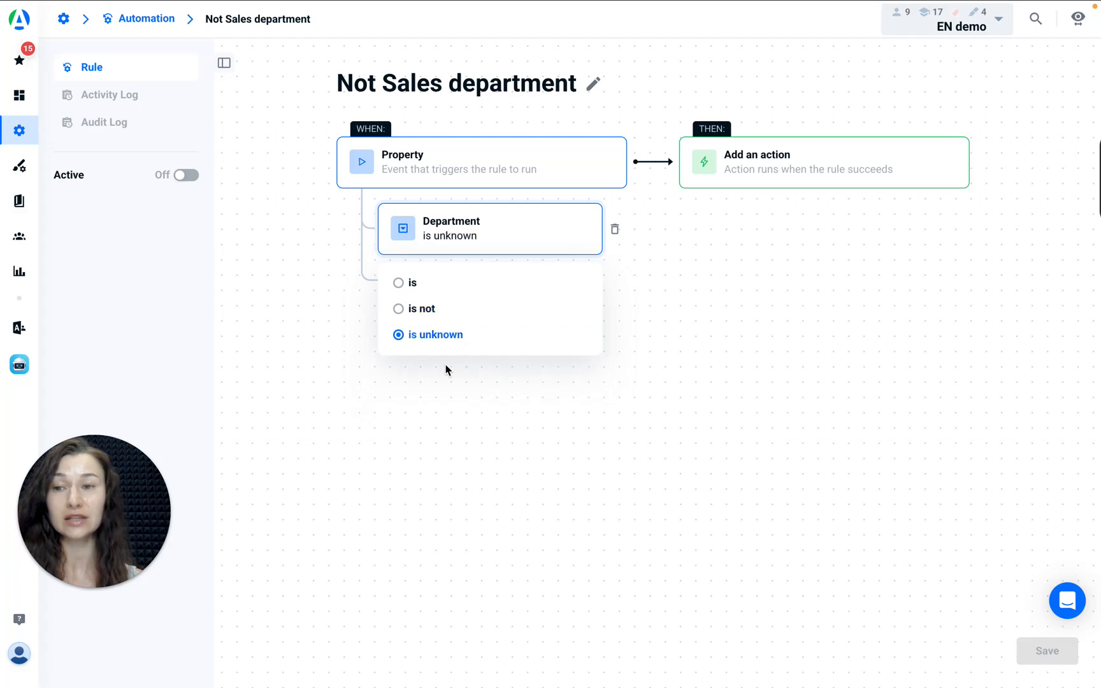
{"action": "left_click", "coordinate": [475, 310]}
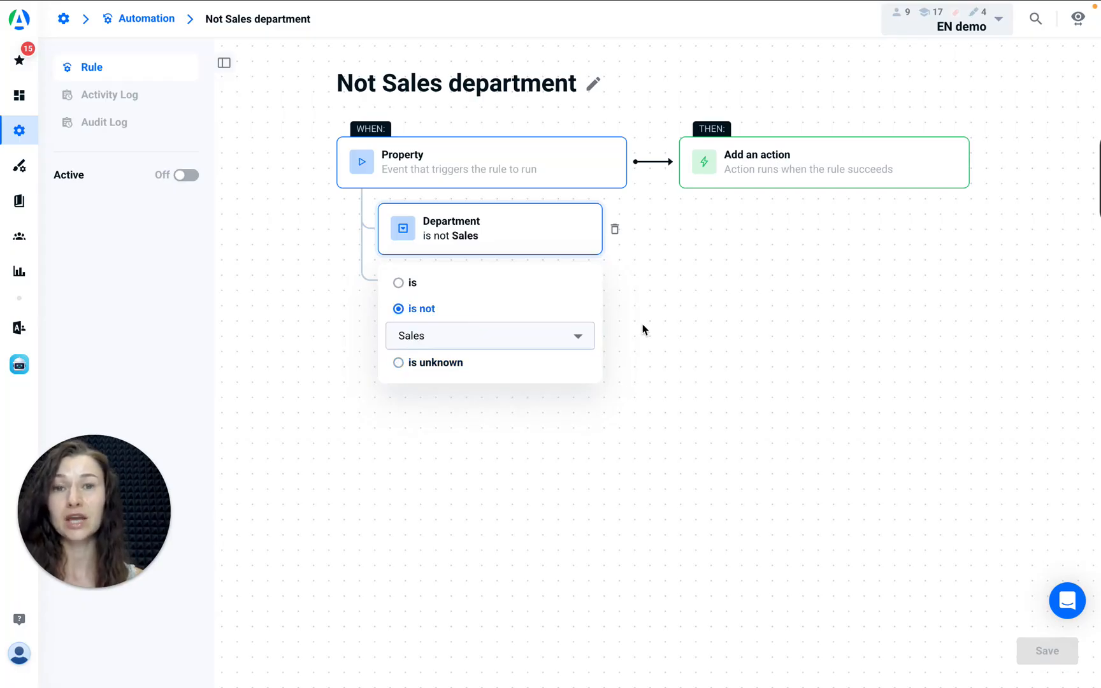
{"action": "left_click", "coordinate": [643, 329]}
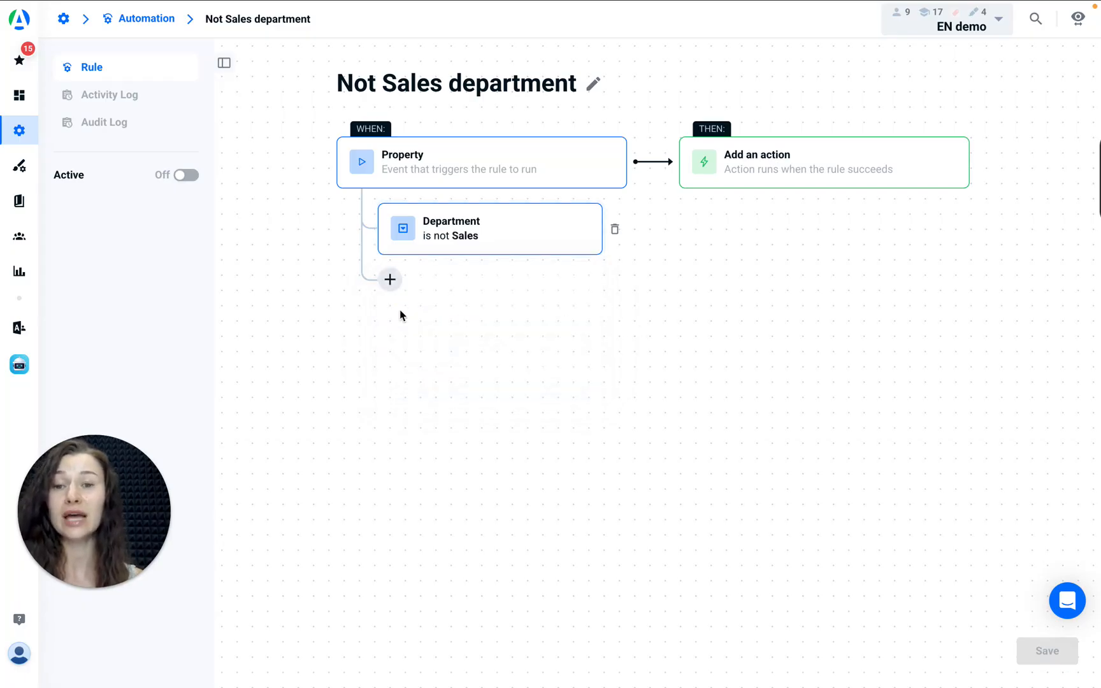
Add a second trigger condition, Grade is Advanced, and delete that condition again
{"action": "left_click", "coordinate": [390, 279]}
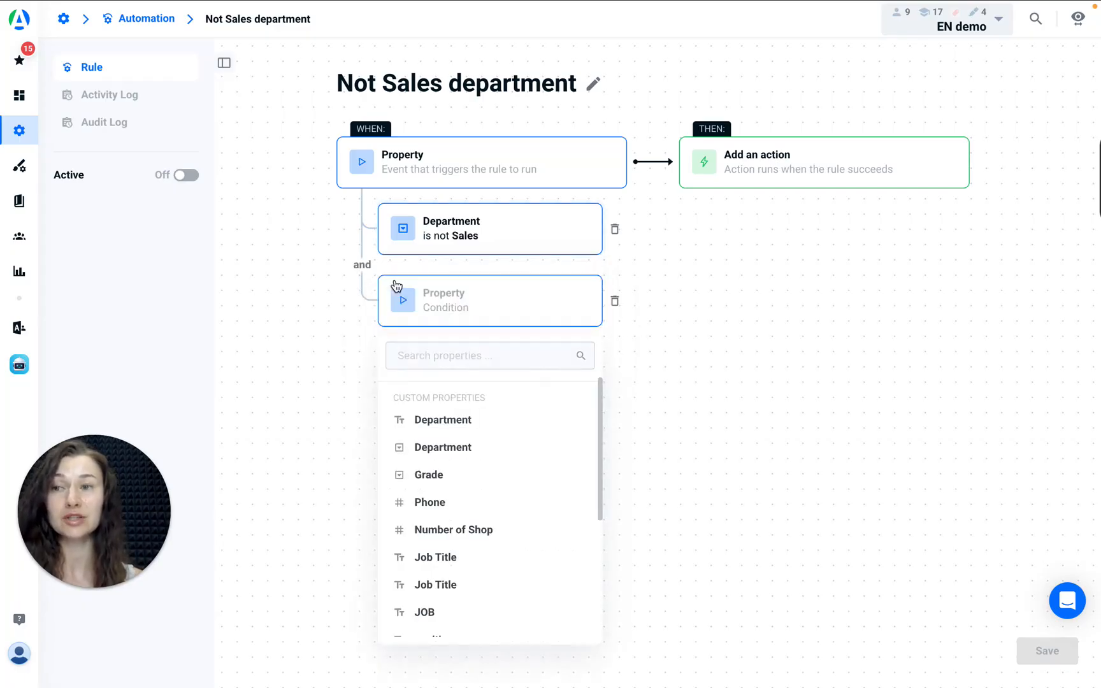
{"action": "left_click", "coordinate": [437, 476]}
{"action": "left_click", "coordinate": [444, 379]}
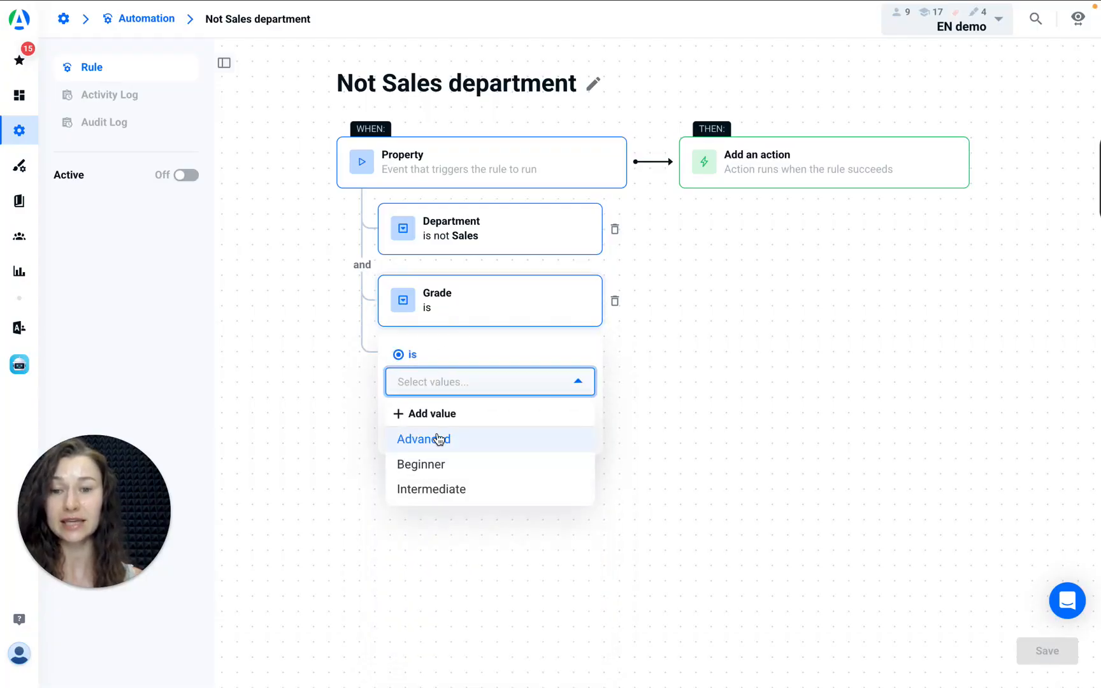
{"action": "left_click", "coordinate": [438, 440]}
{"action": "left_click", "coordinate": [688, 357]}
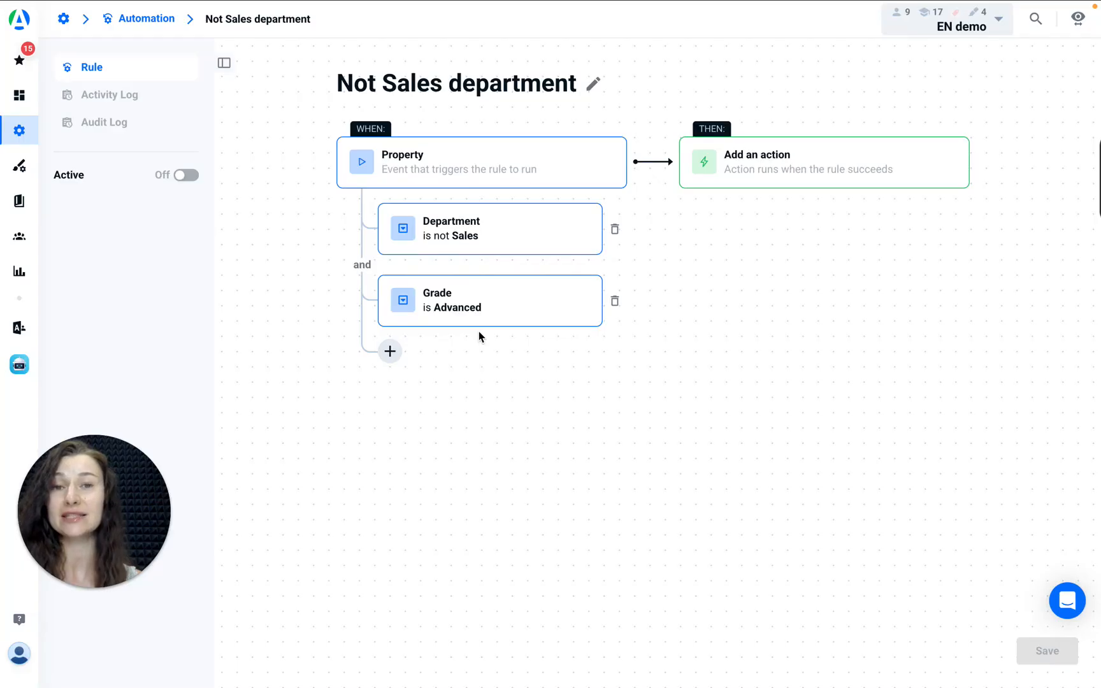
{"action": "left_click", "coordinate": [615, 301]}
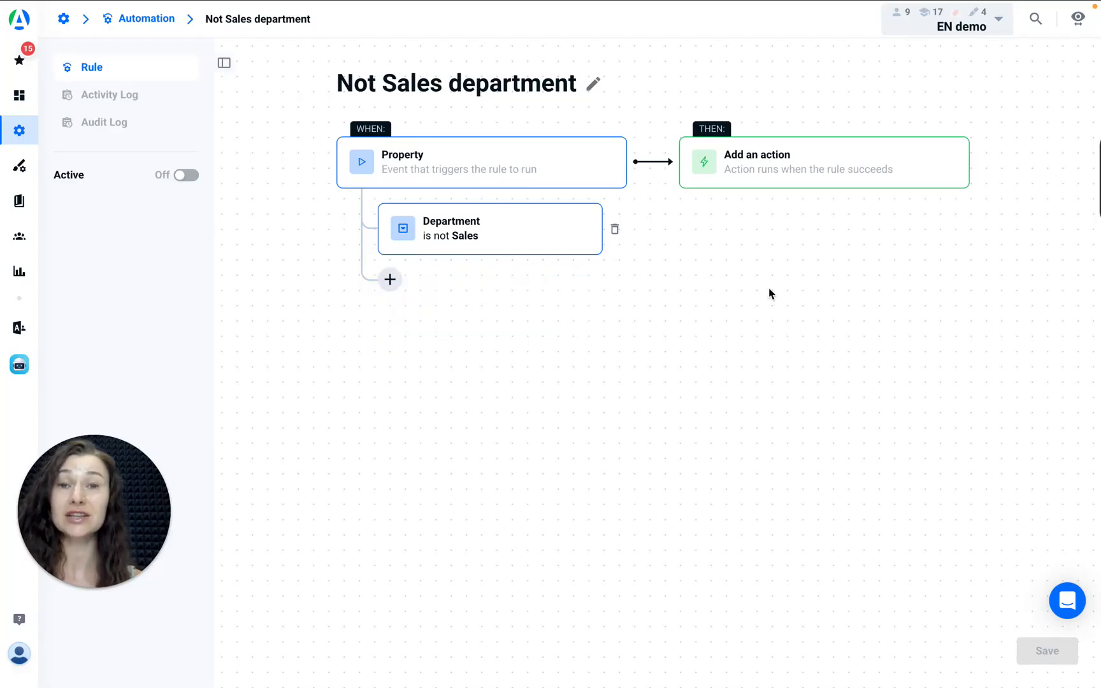
Add an action to the rule that assigns learners to the team "Newcomers, 1 week"
{"action": "left_click", "coordinate": [766, 170]}
{"action": "left_click", "coordinate": [747, 239]}
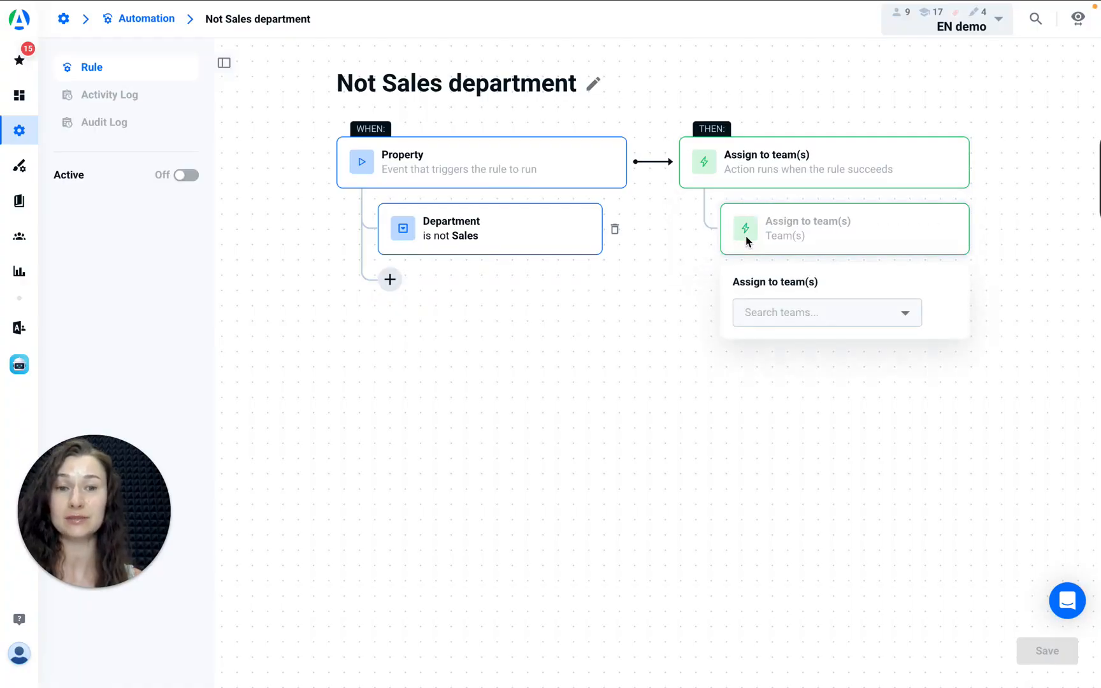
{"action": "left_click", "coordinate": [782, 314]}
{"action": "left_click", "coordinate": [803, 351]}
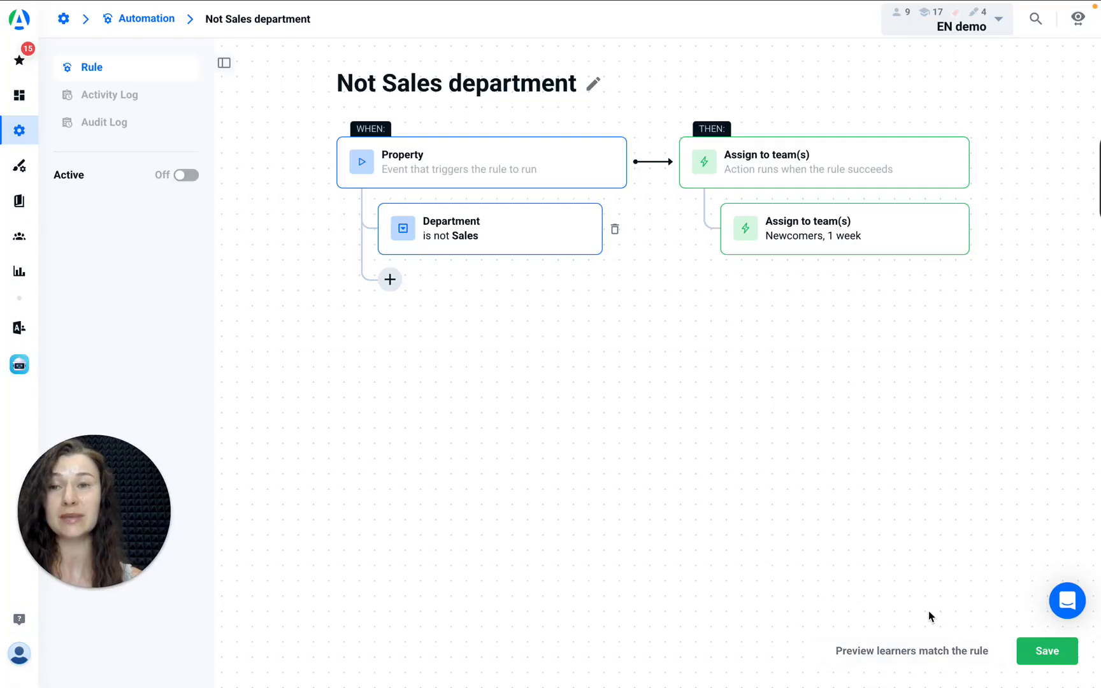
Preview the learners who match the rule, and save the rule as active
{"action": "left_click", "coordinate": [899, 649]}
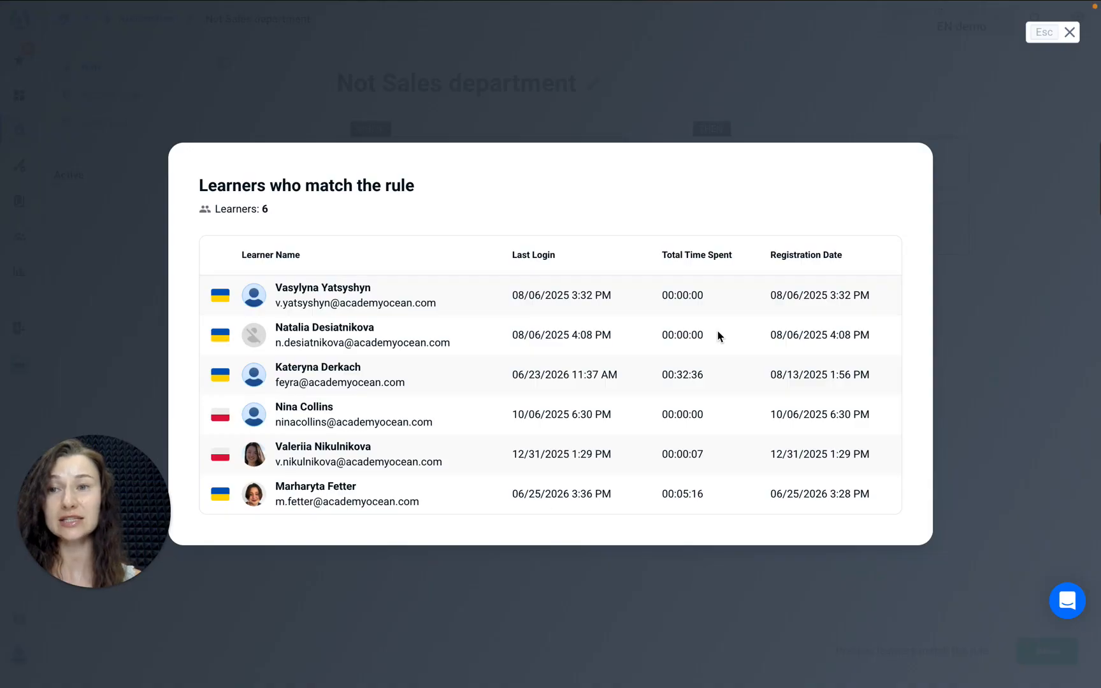
{"action": "left_click", "coordinate": [1070, 32]}
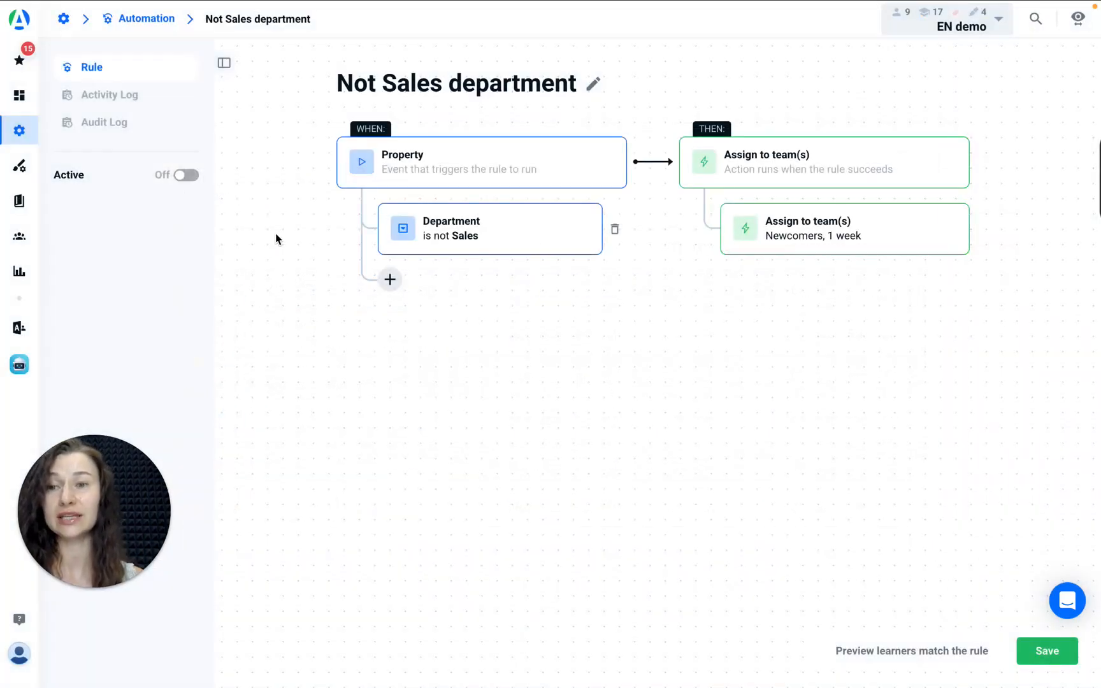
{"action": "left_click", "coordinate": [184, 179]}
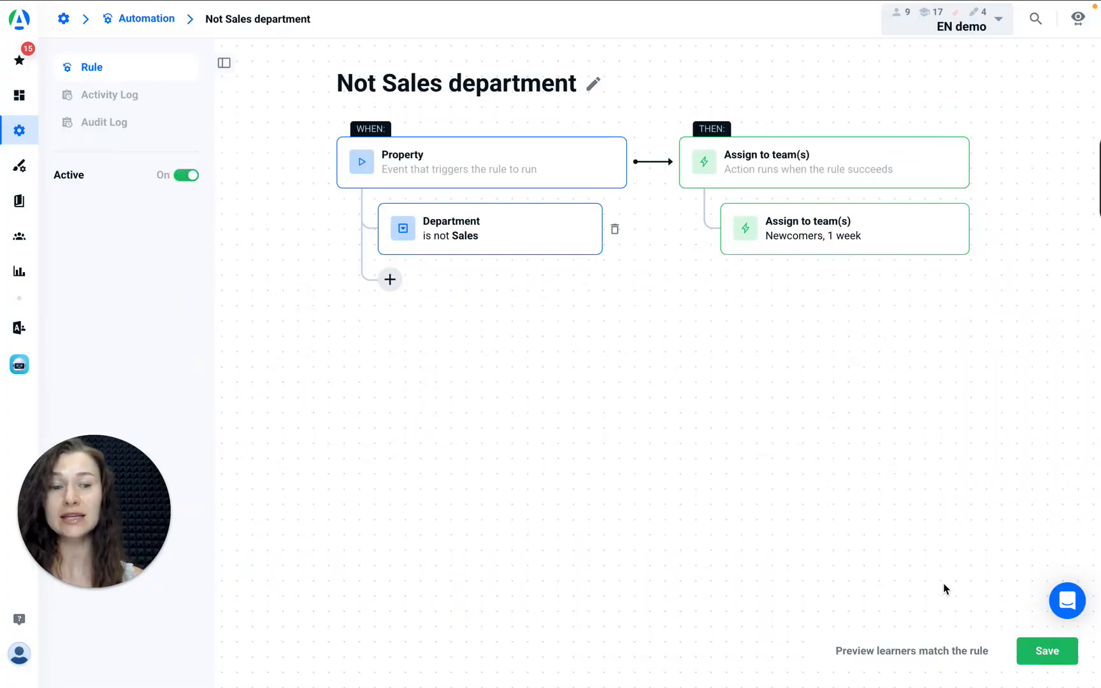
{"action": "left_click", "coordinate": [1047, 653]}
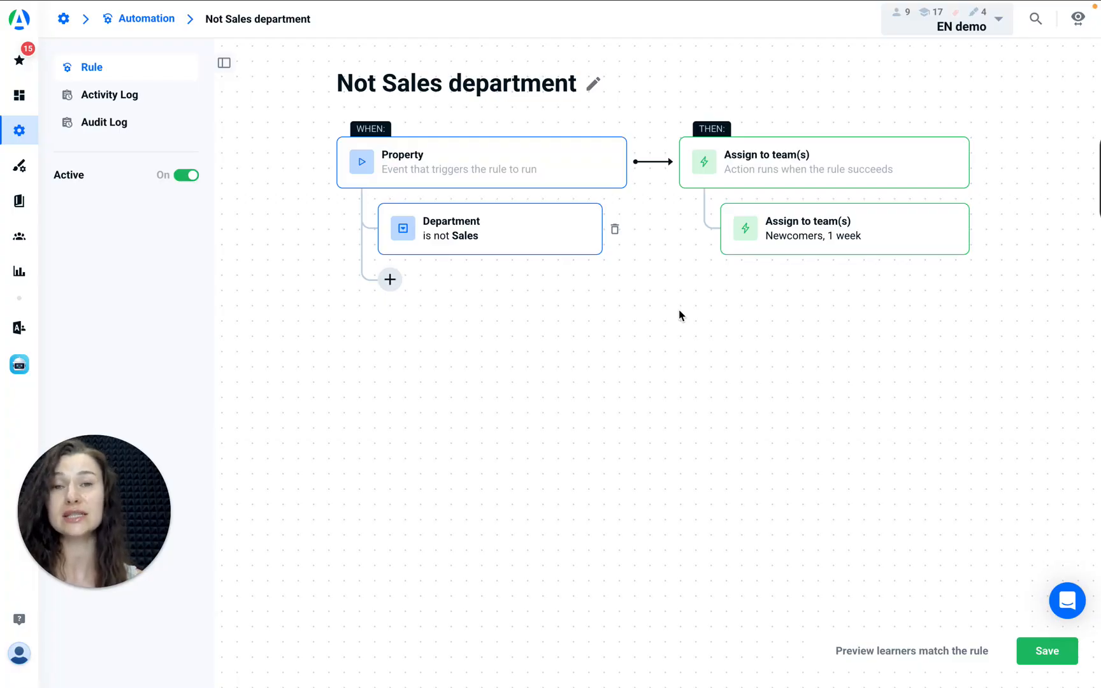
Examine the rule's Activity Log and the change details of the creation entry in its Audit Log
{"action": "left_click", "coordinate": [136, 97]}
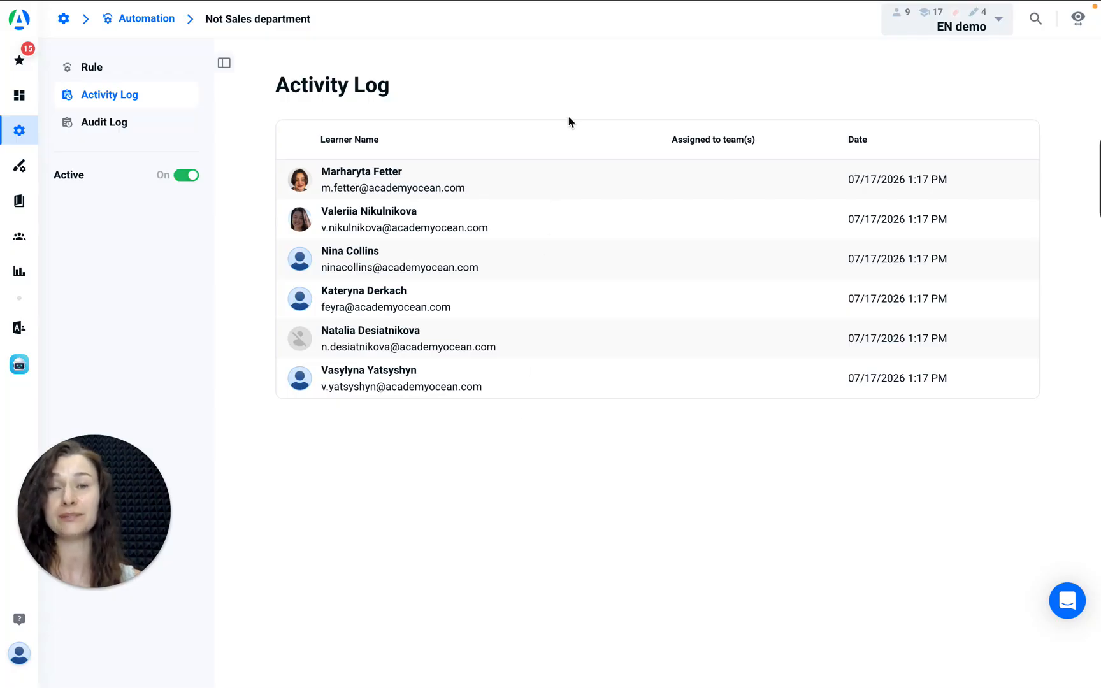
{"action": "left_click", "coordinate": [96, 130]}
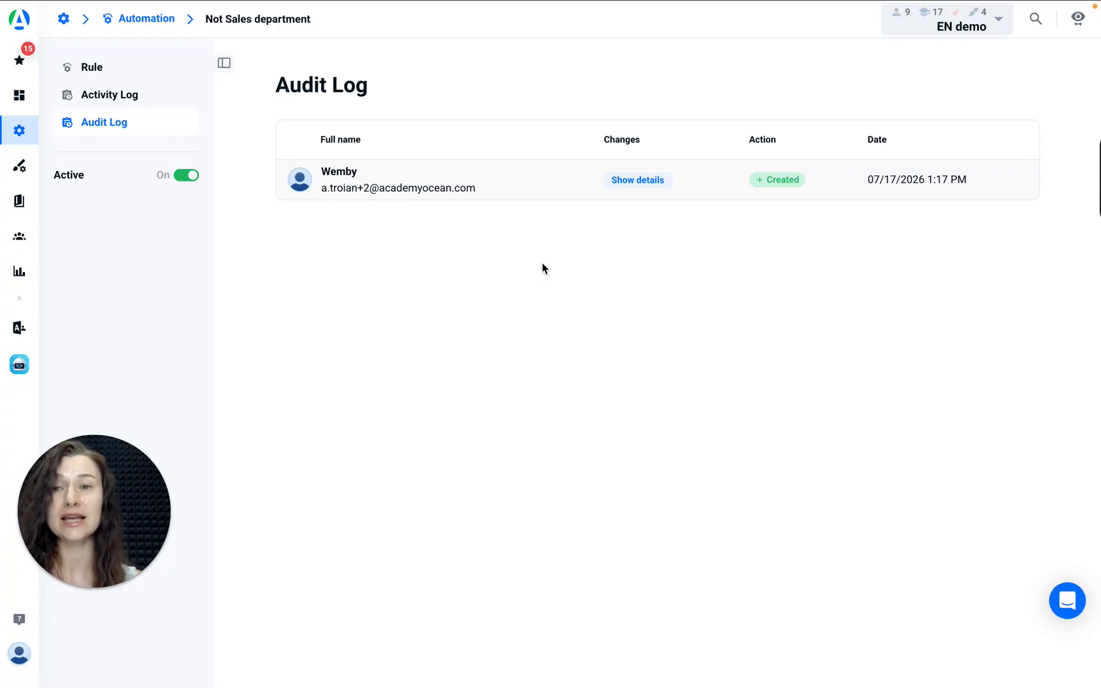
{"action": "left_click", "coordinate": [630, 183]}
{"action": "scroll", "coordinate": [721, 392], "scroll_direction": "down", "scroll_amount": 3}
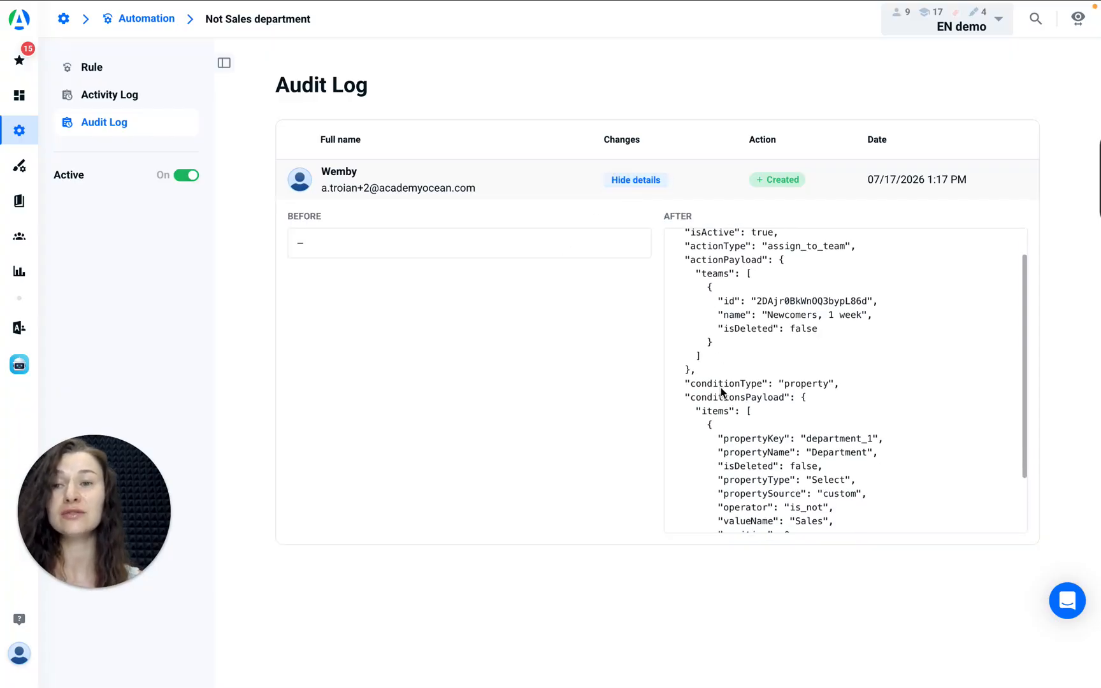
{"action": "scroll", "coordinate": [720, 413], "scroll_direction": "up", "scroll_amount": 3}
{"action": "left_click", "coordinate": [632, 181]}
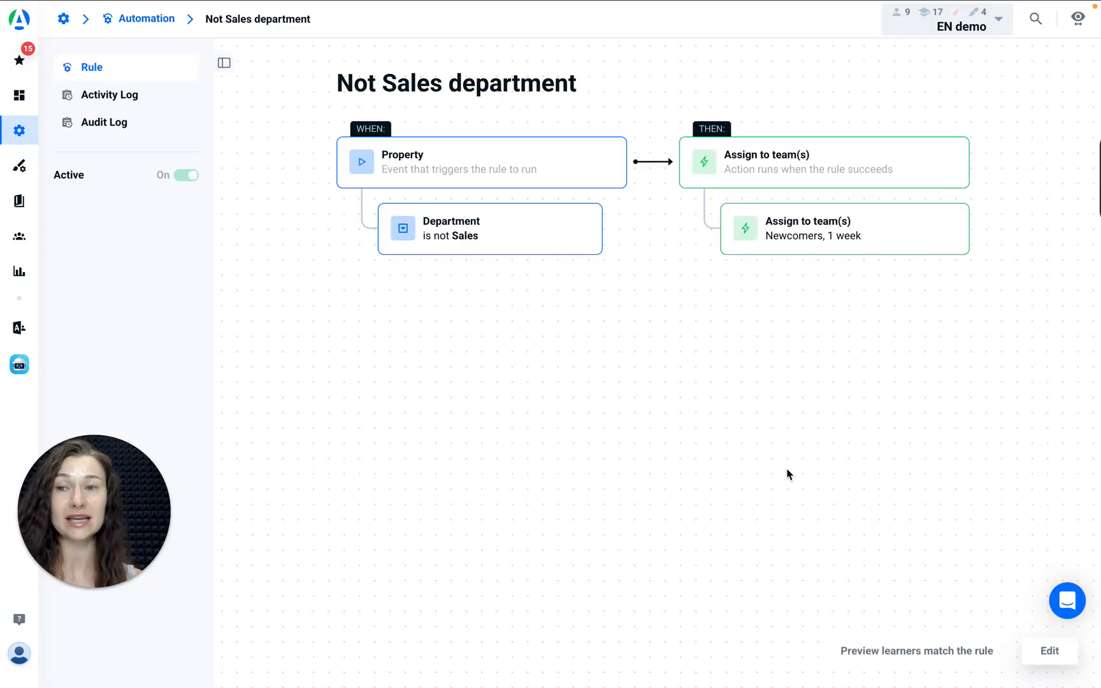
Open the saved "Not Sales department" rule for editing
{"action": "left_click", "coordinate": [1048, 650]}
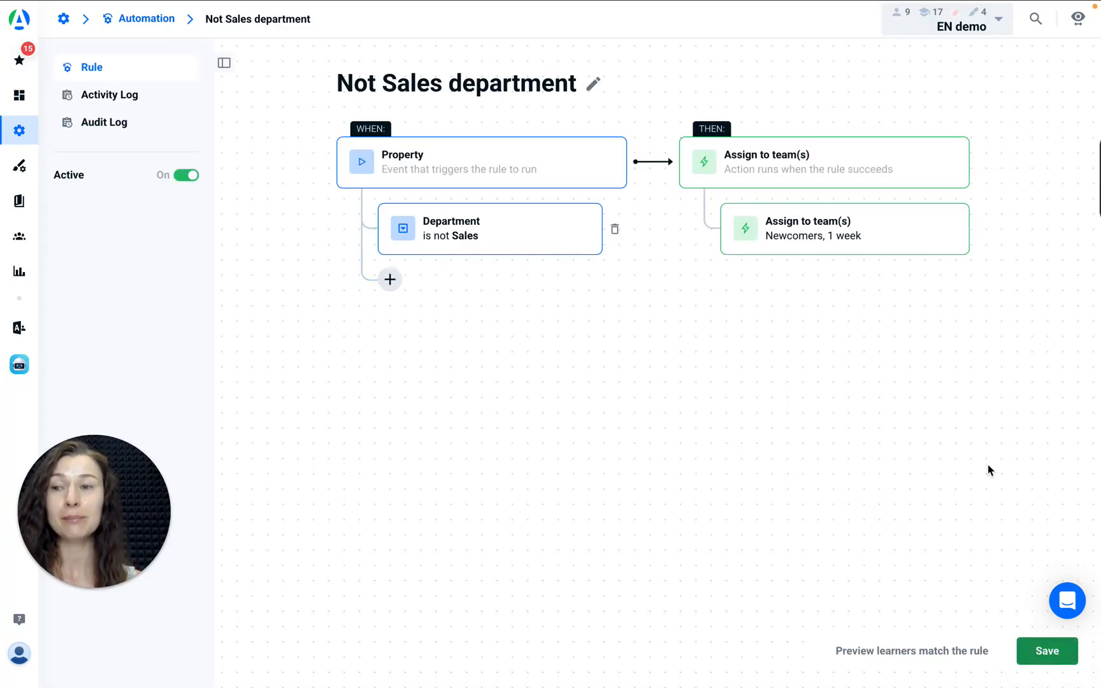